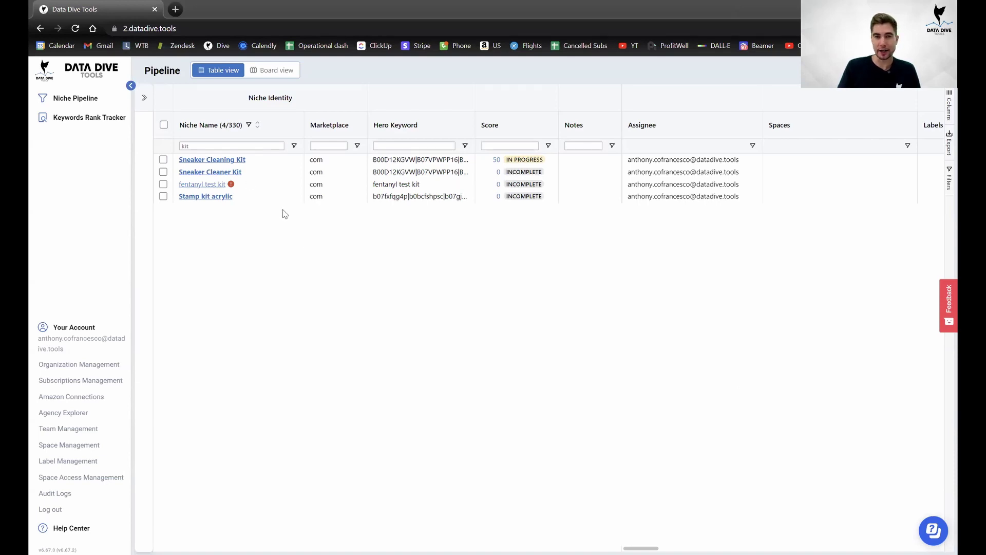
Open the Sneaker Cleaning Kit niche and its Niche Tracker, then start a new browser tab
click(244, 164)
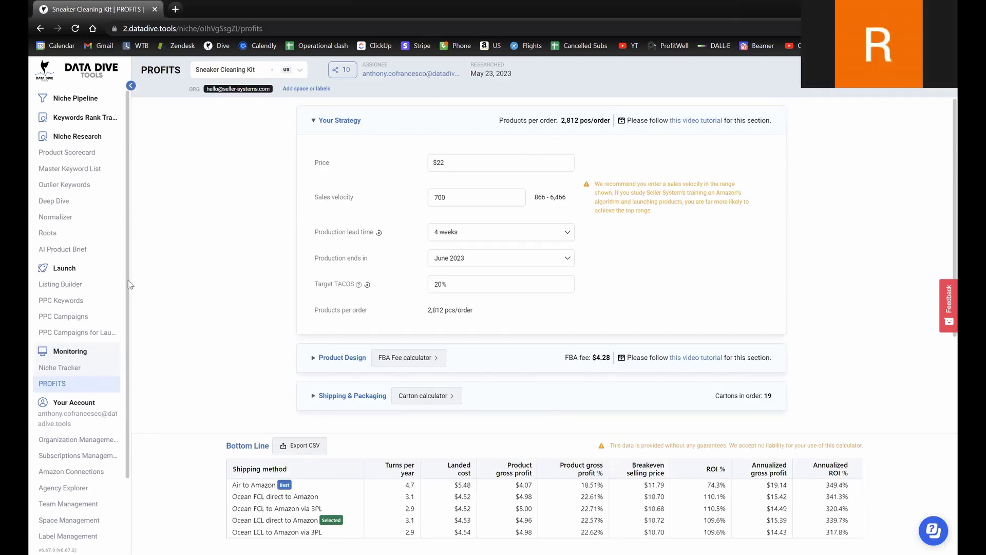
scroll(98, 359, down, 2)
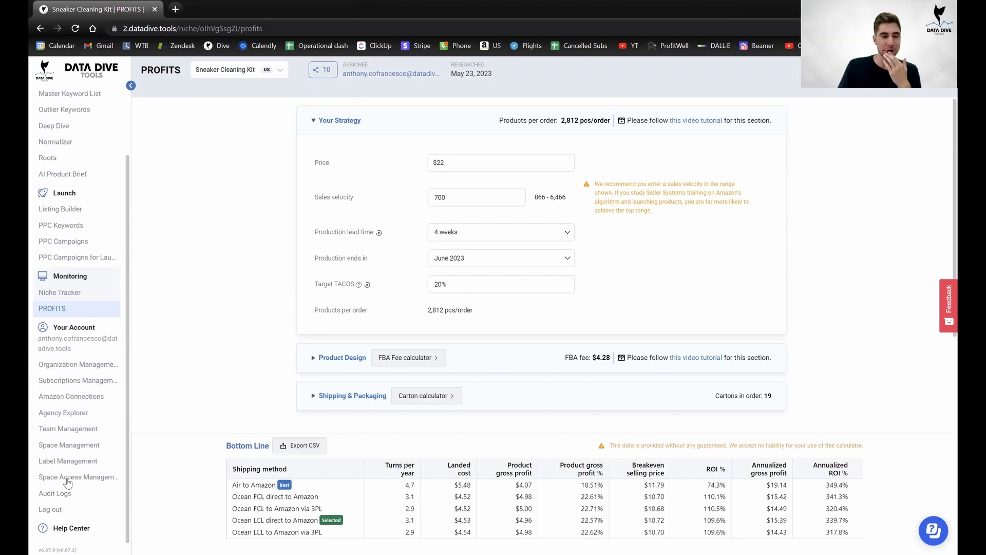
click(72, 294)
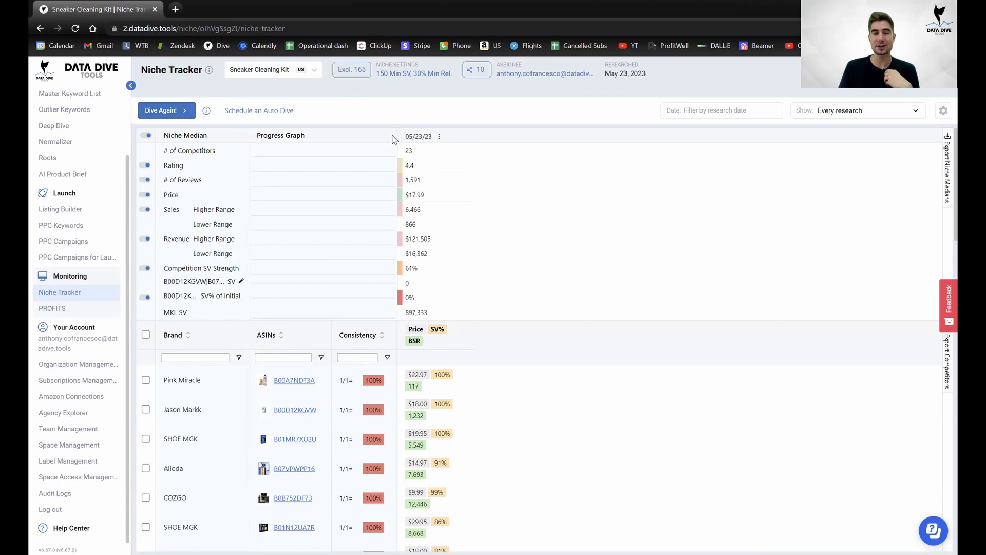
click(175, 9)
Search Amazon US for 'sneaker cleaner' and scroll through the results
click(497, 45)
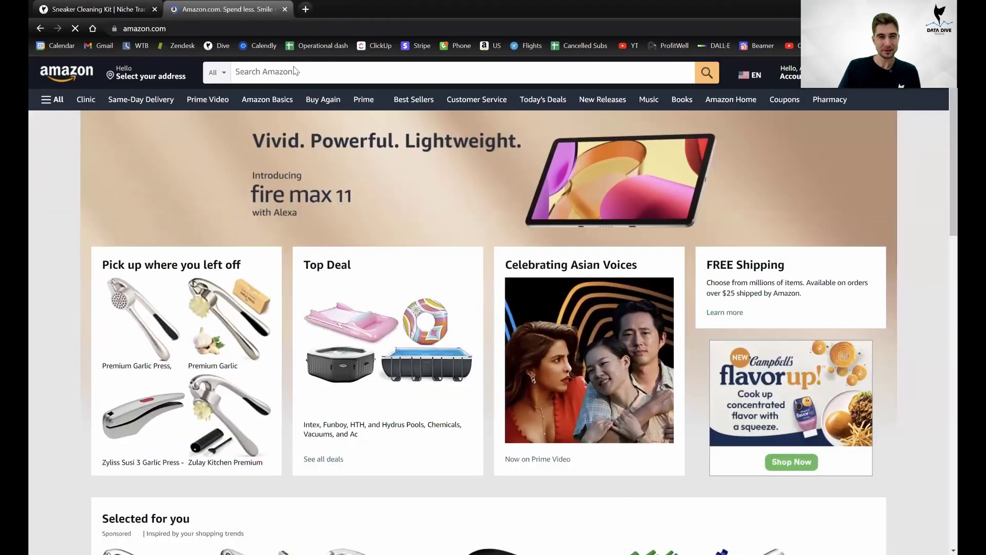
click(294, 69)
text(sneaker cleaner)
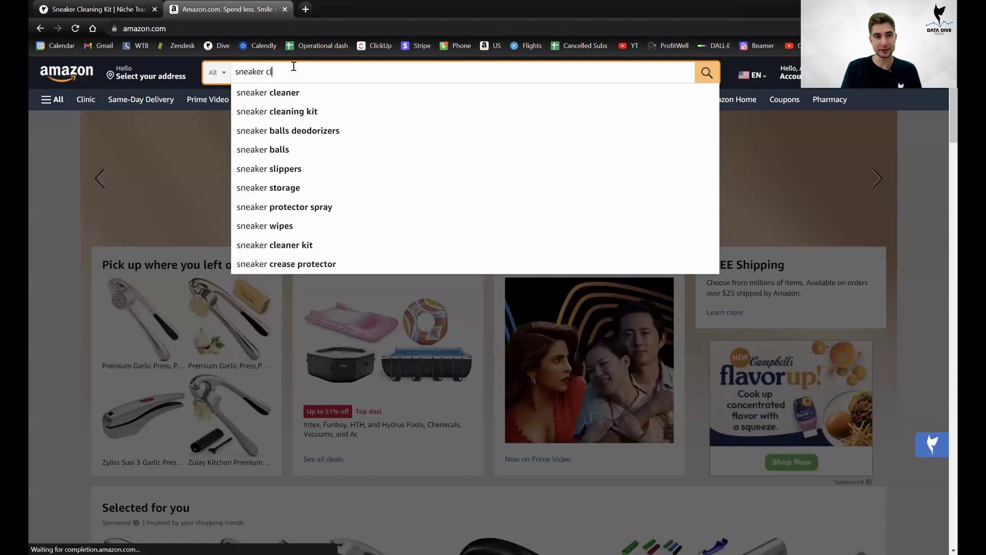
key(Return)
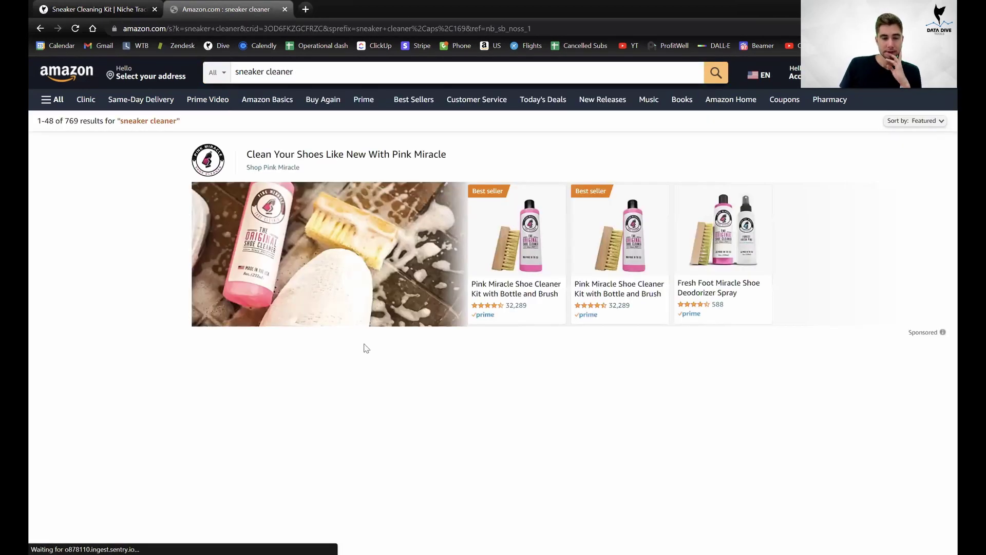
scroll(366, 349, down, 15)
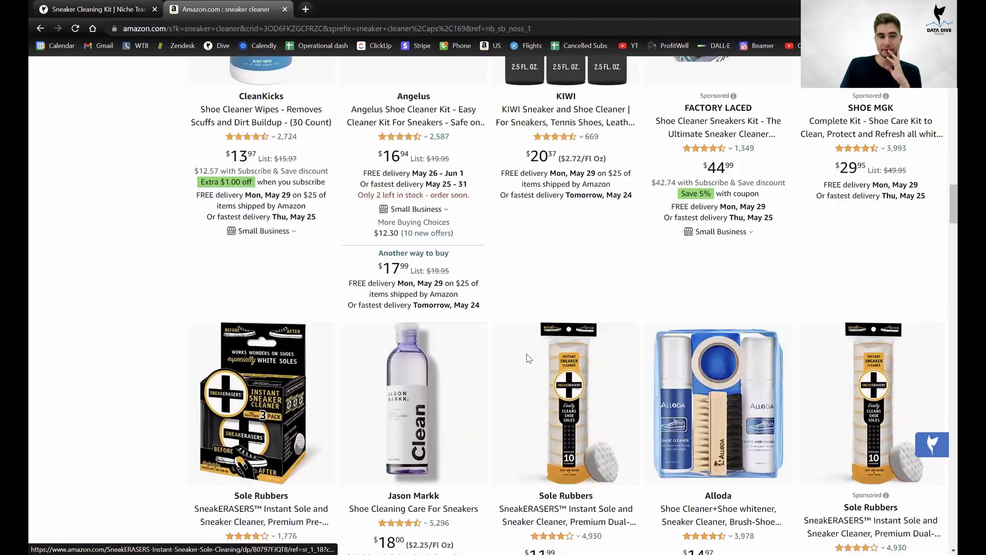
scroll(511, 294, down, 10)
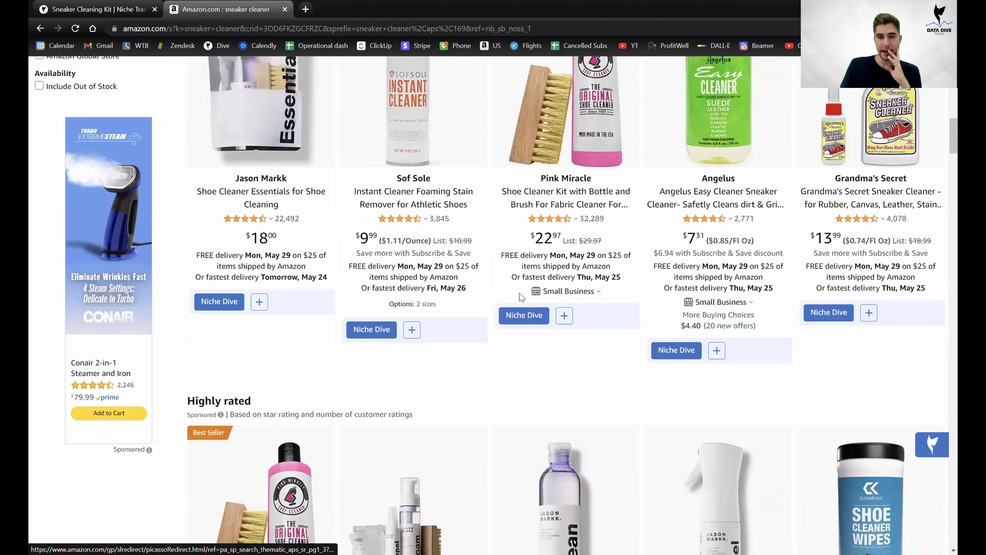
Add the Jason Markk, Pink Miracle, t&c Deluxe and QUFY kits to the Data Dive tray and open the extension
click(259, 301)
click(564, 315)
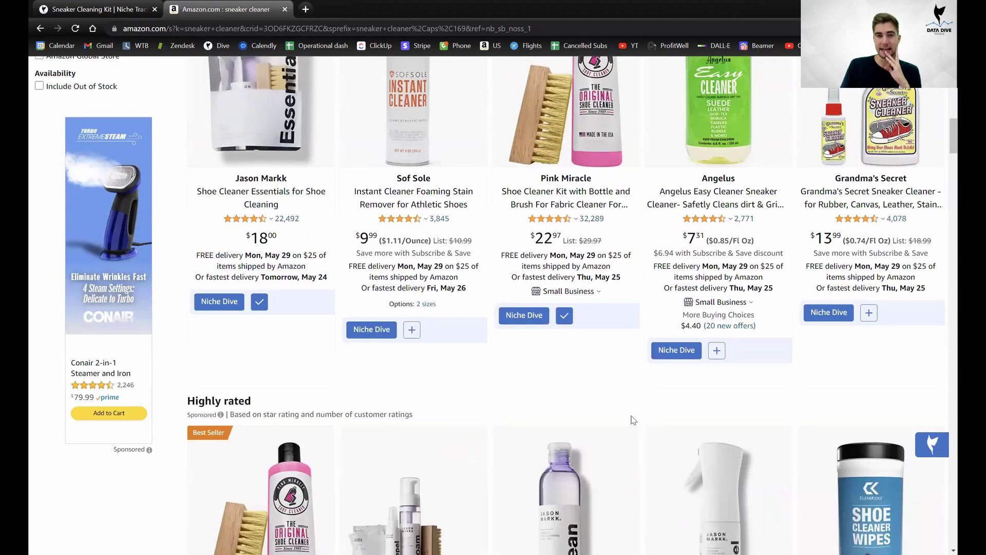
scroll(633, 420, down, 20)
scroll(644, 378, down, 15)
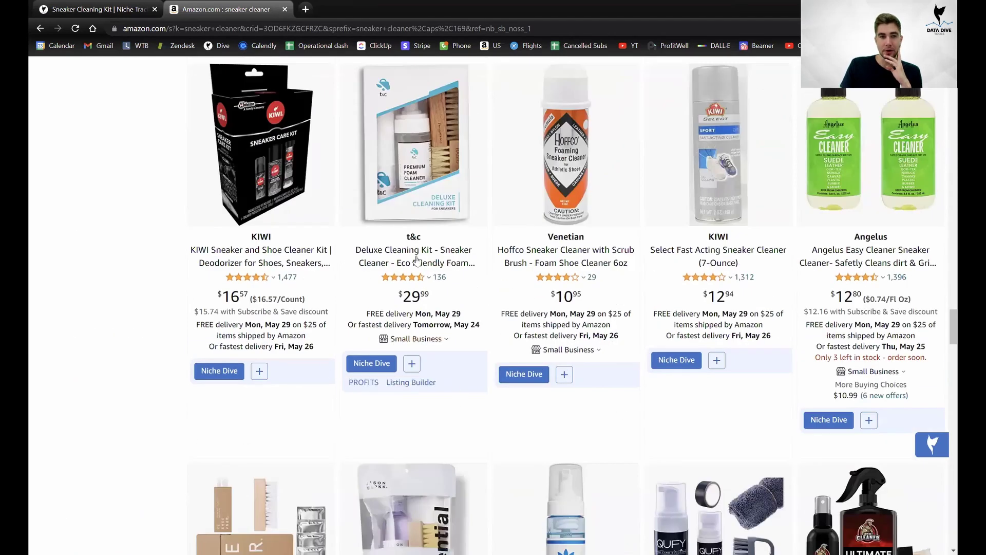
click(413, 363)
scroll(740, 309, down, 1)
scroll(740, 308, down, 3)
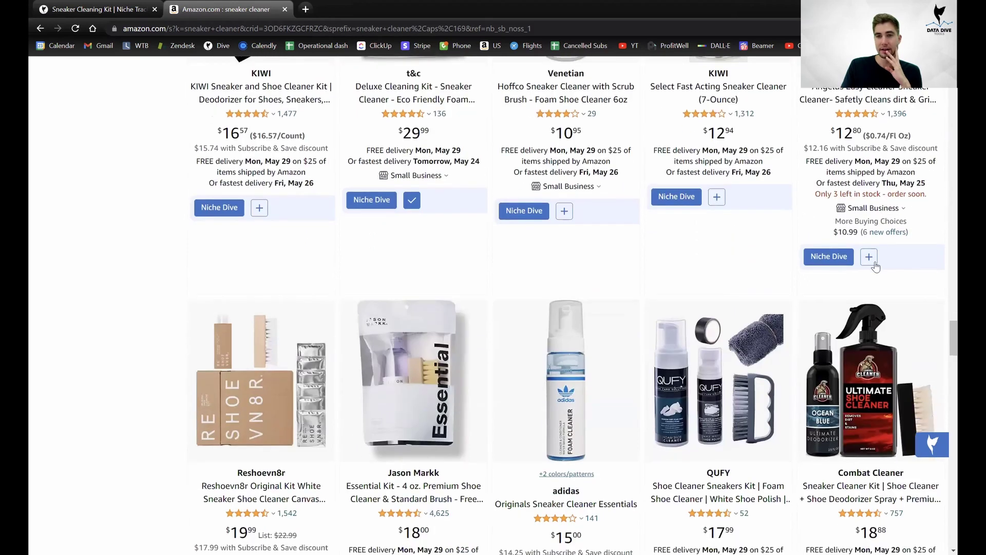
scroll(546, 357, down, 4)
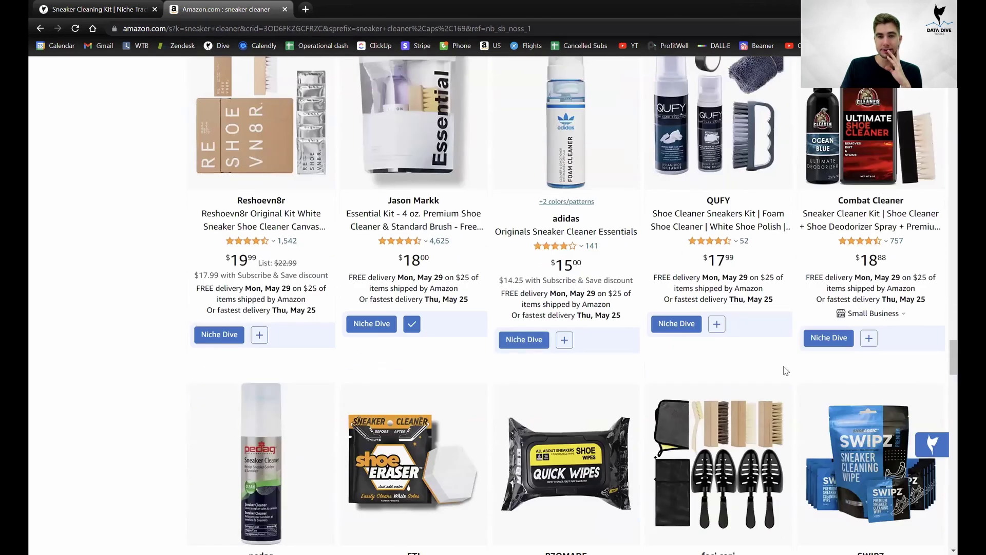
scroll(718, 436, up, 2)
click(717, 434)
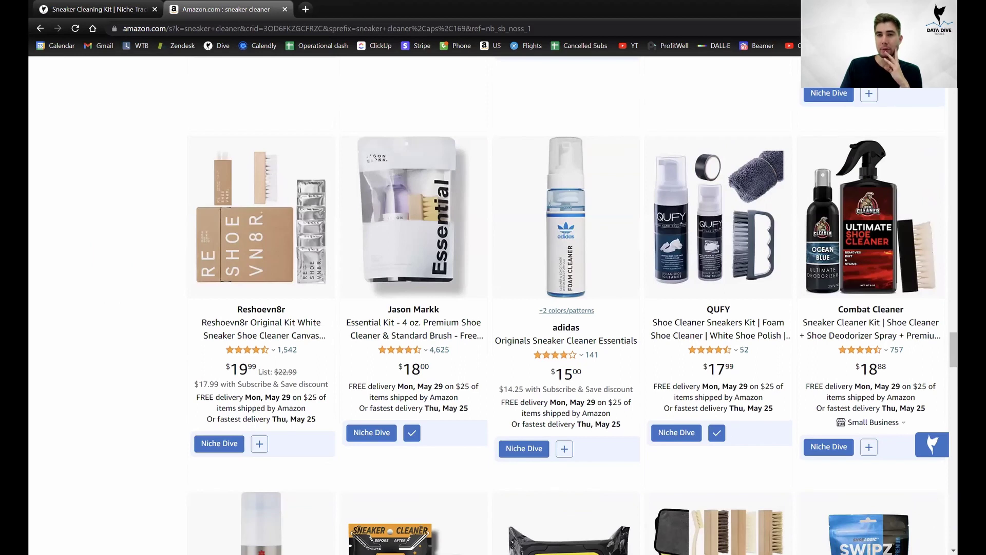
click(870, 28)
click(771, 131)
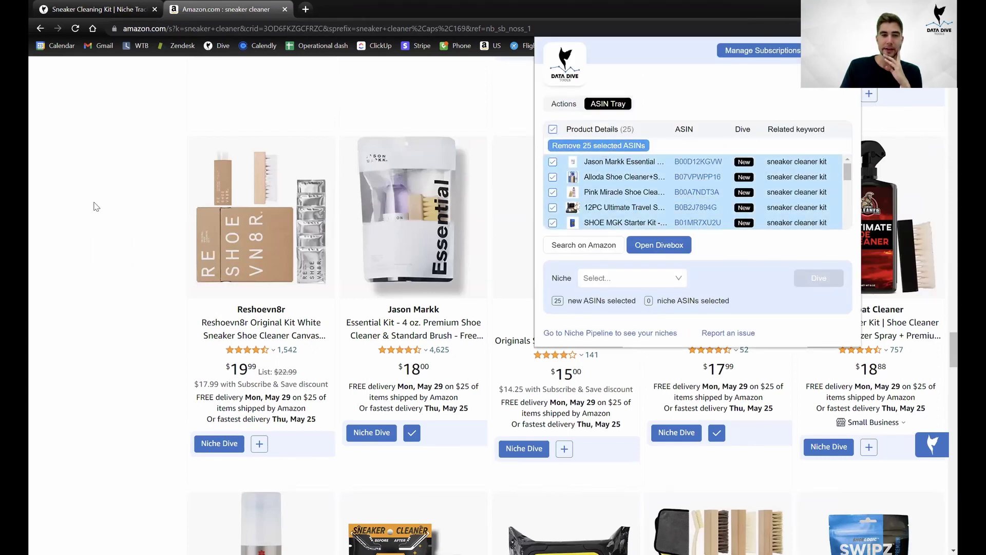
Dismiss the Data Dive popup and re-add the QUFY shoe cleaner kit to the tray
click(550, 392)
scroll(513, 390, up, 4)
scroll(484, 379, down, 5)
scroll(492, 390, up, 5)
scroll(493, 385, up, 3)
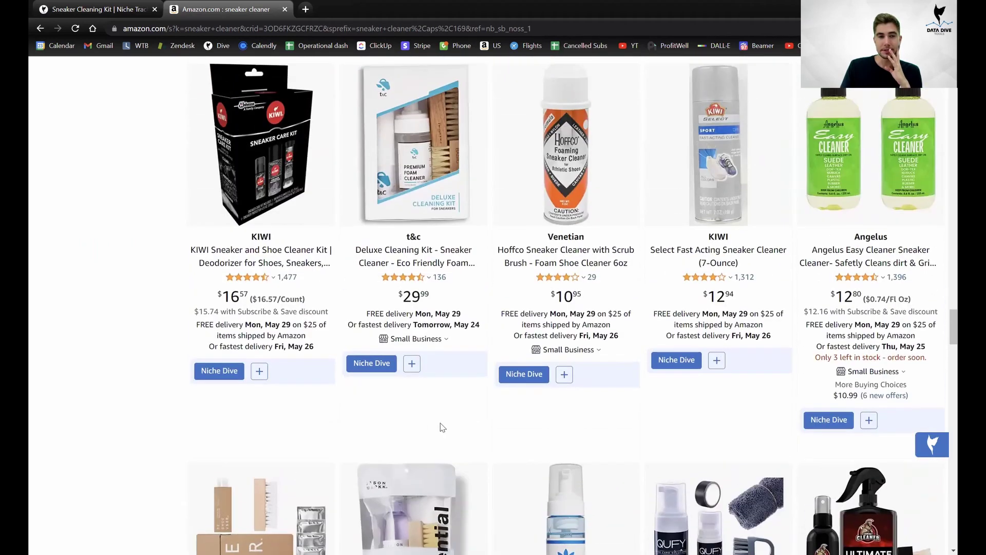
scroll(668, 401, up, 6)
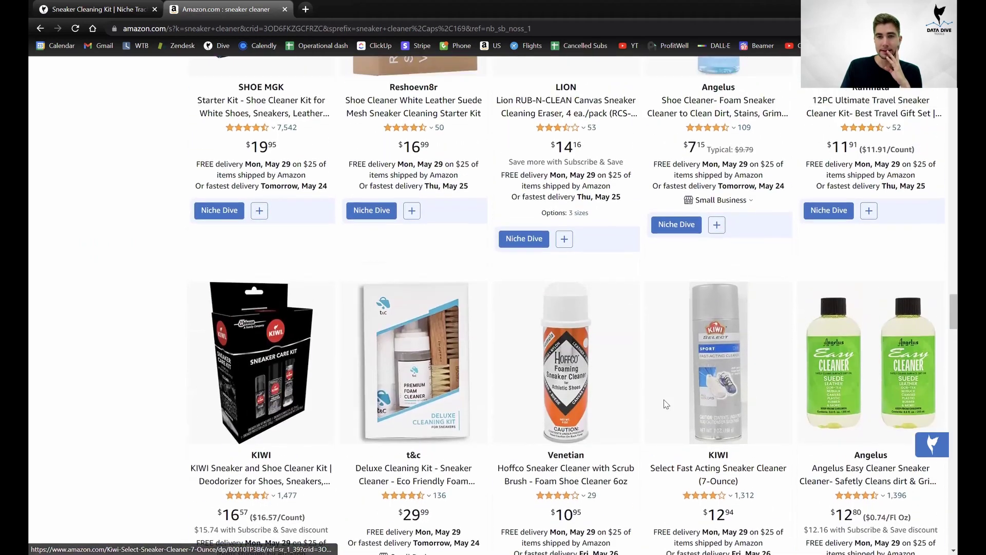
scroll(663, 405, down, 2)
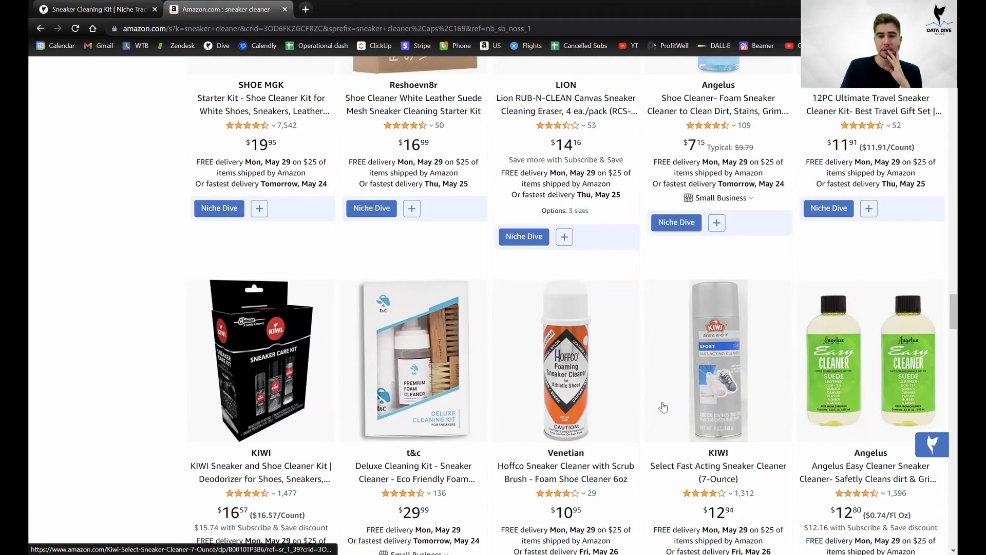
scroll(667, 400, down, 6)
scroll(668, 406, down, 3)
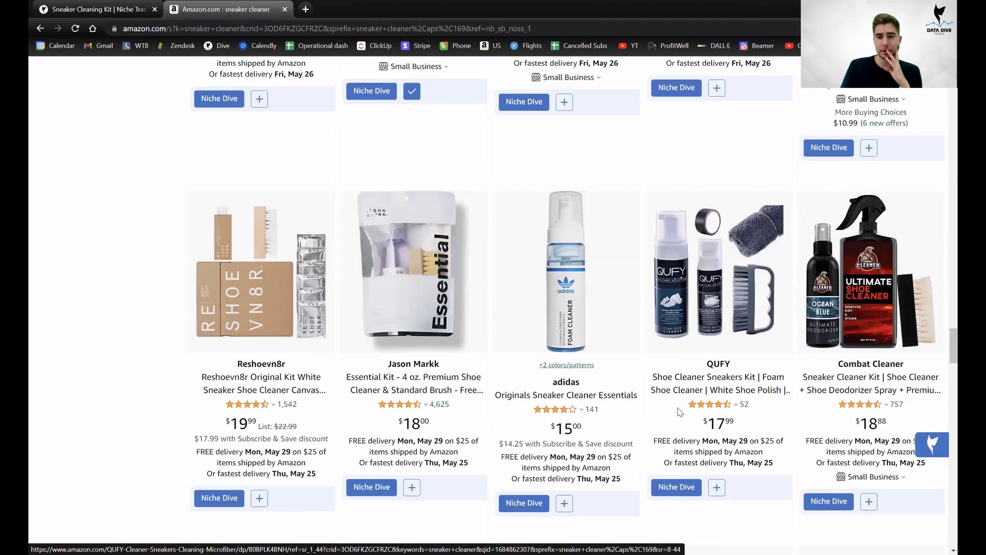
scroll(694, 421, down, 1)
click(717, 433)
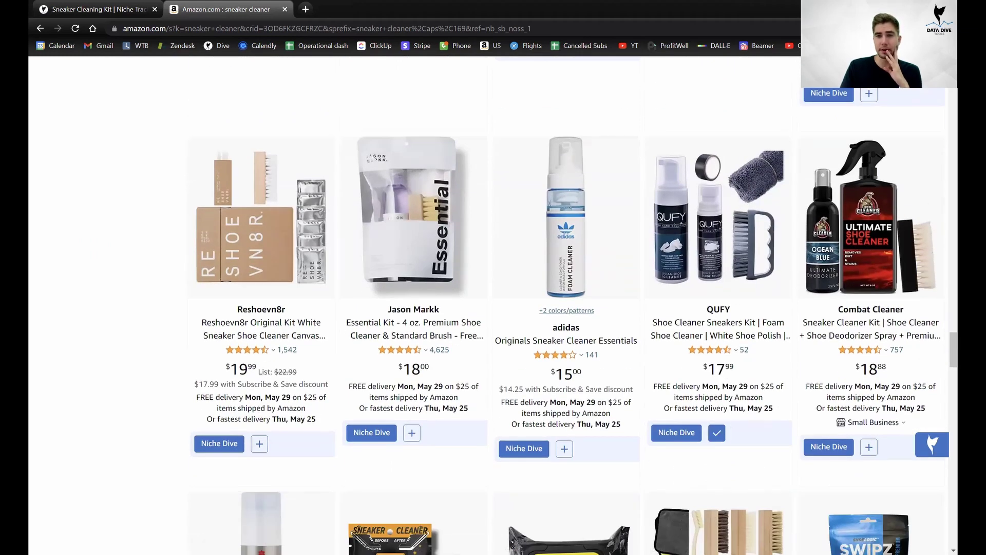
In the Data Dive ASIN Tray, set the niche to Sneaker Cleaning Kit and close the panel
click(868, 28)
click(784, 129)
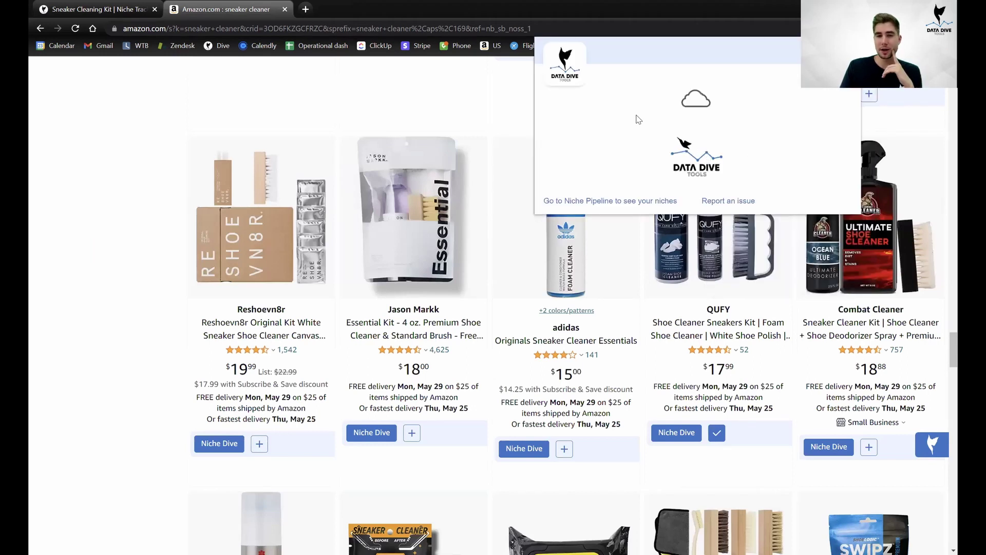
click(614, 104)
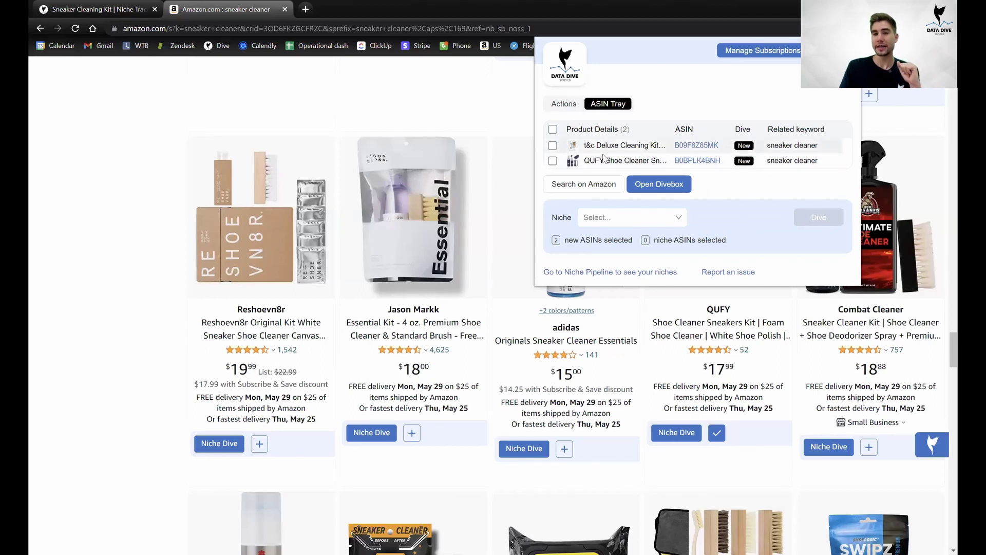
click(624, 218)
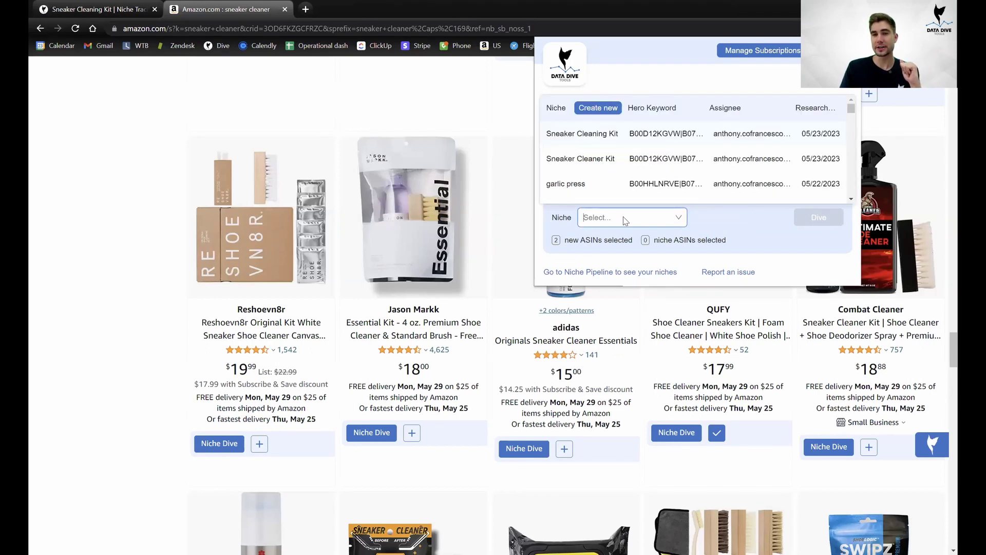
click(609, 136)
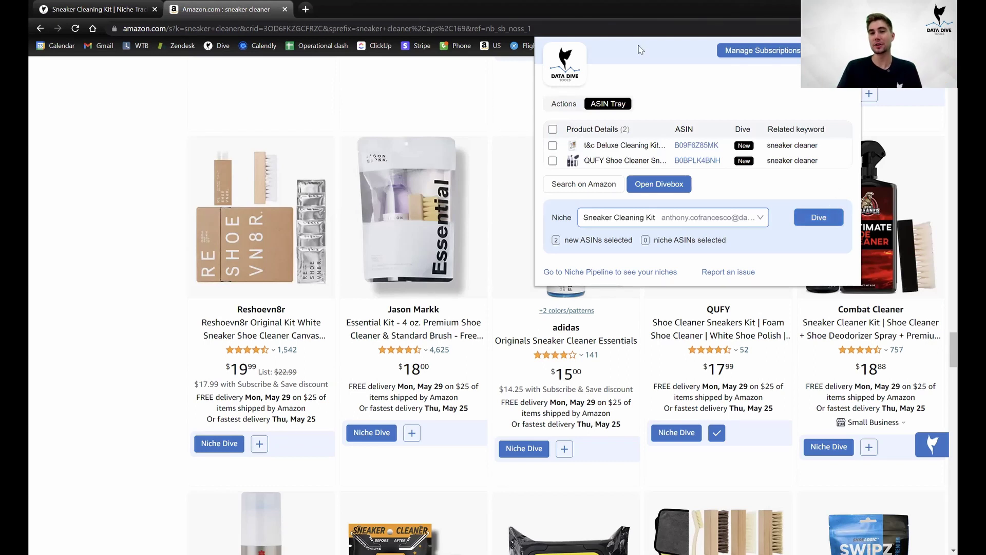
click(115, 189)
Copy the competitor ASINs from the Niche Tracker and open the Data Dive extension on Amazon
click(131, 6)
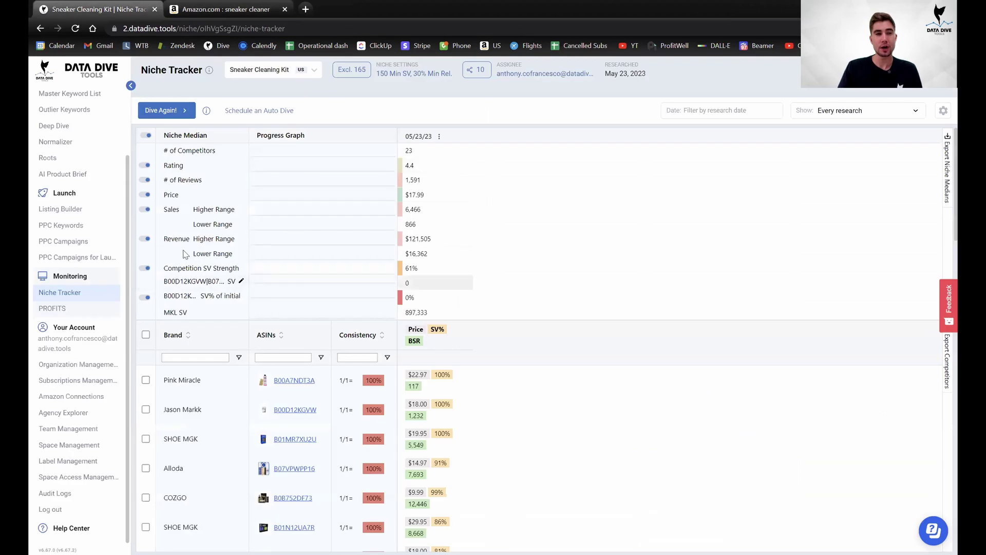
click(328, 391)
scroll(327, 391, down, 5)
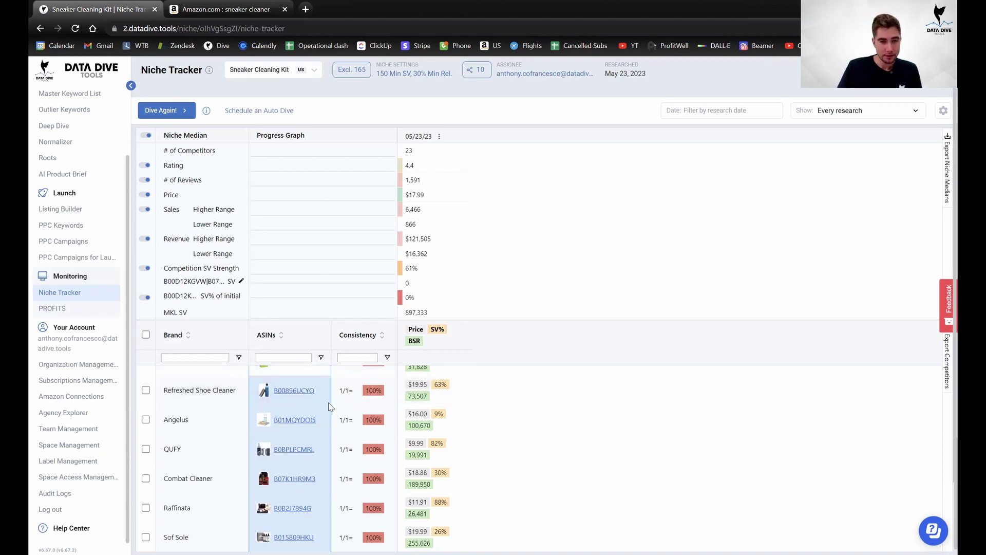
mouse_move(314, 413)
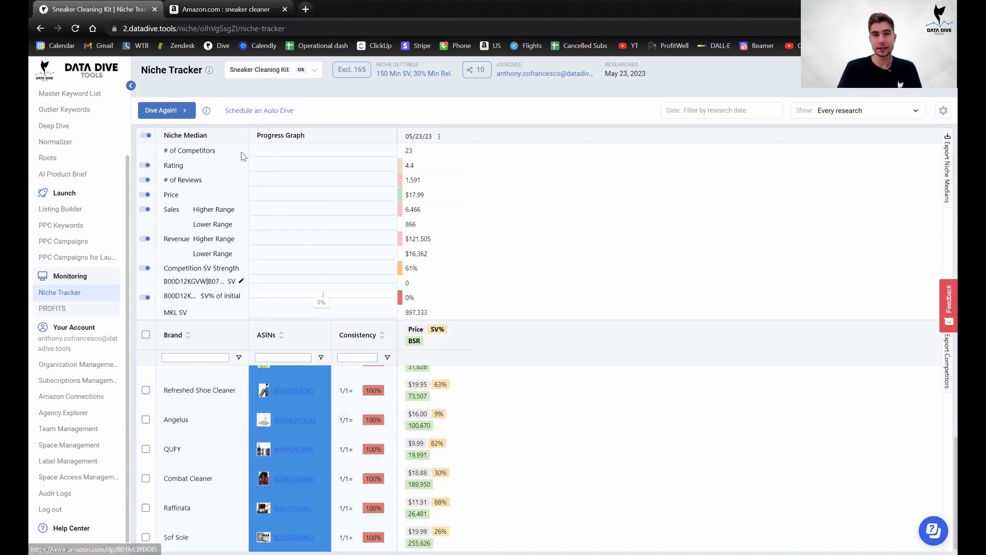
click(226, 9)
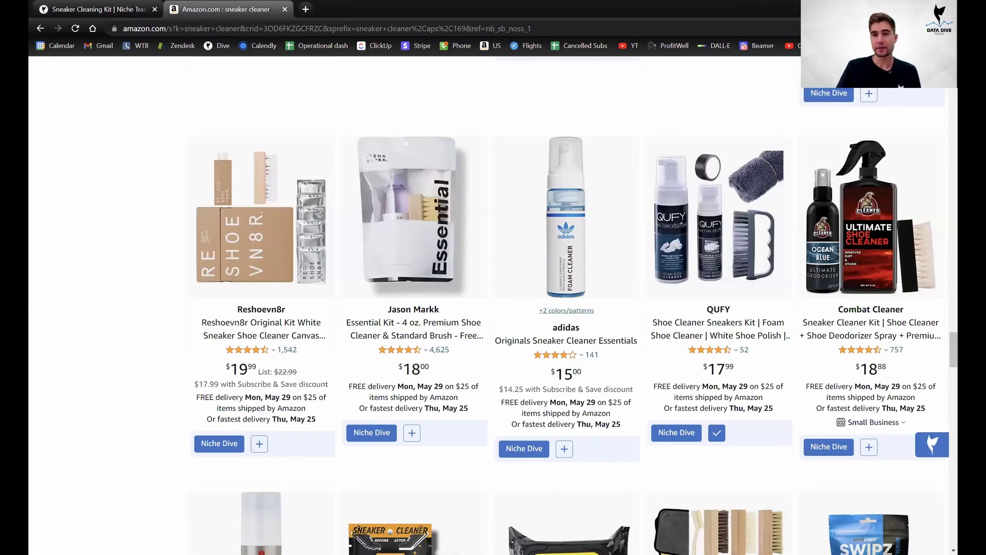
click(746, 135)
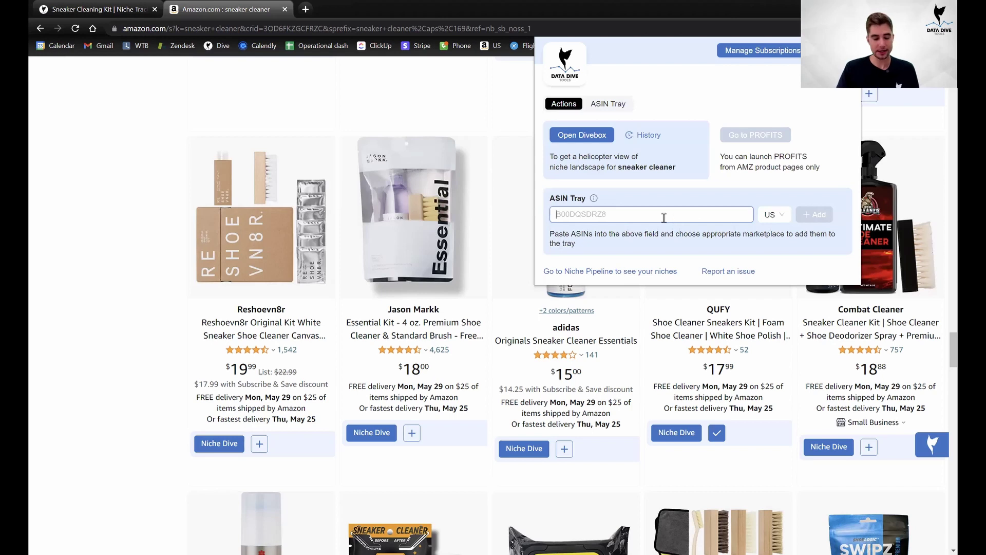
Paste and add the 23 niche ASINs to the tray, assign Sneaker Cleaning Kit, and Dive
key(ctrl+v)
click(816, 216)
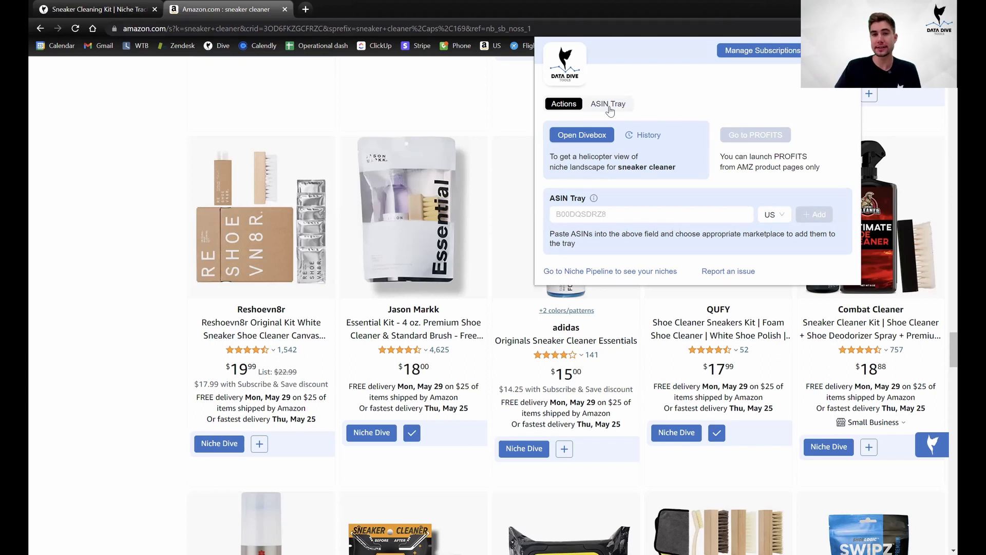
click(610, 106)
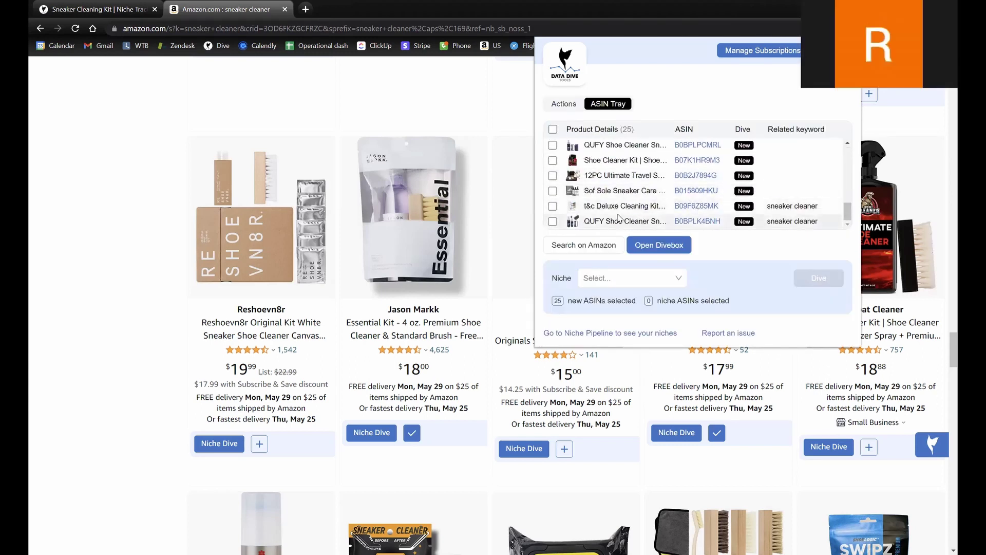
click(614, 280)
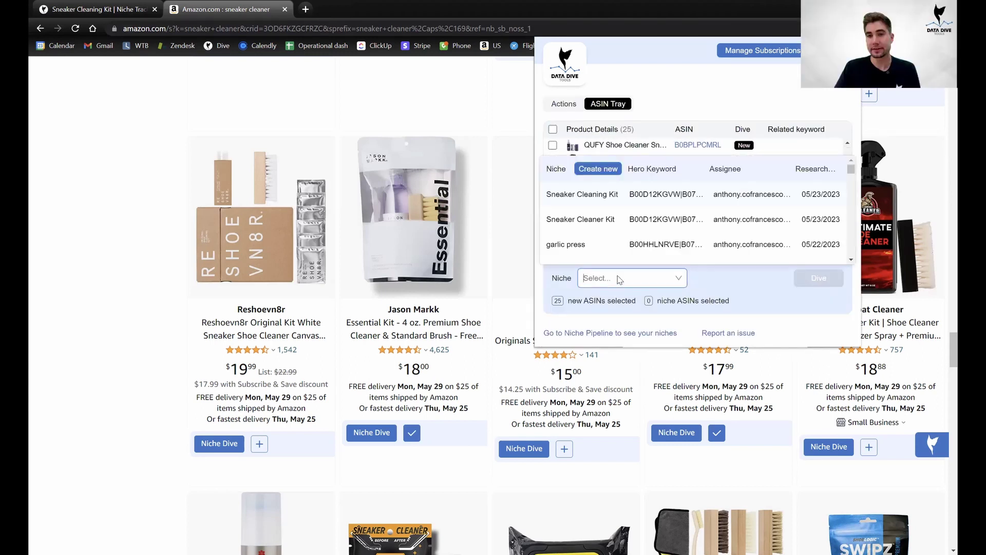
click(599, 196)
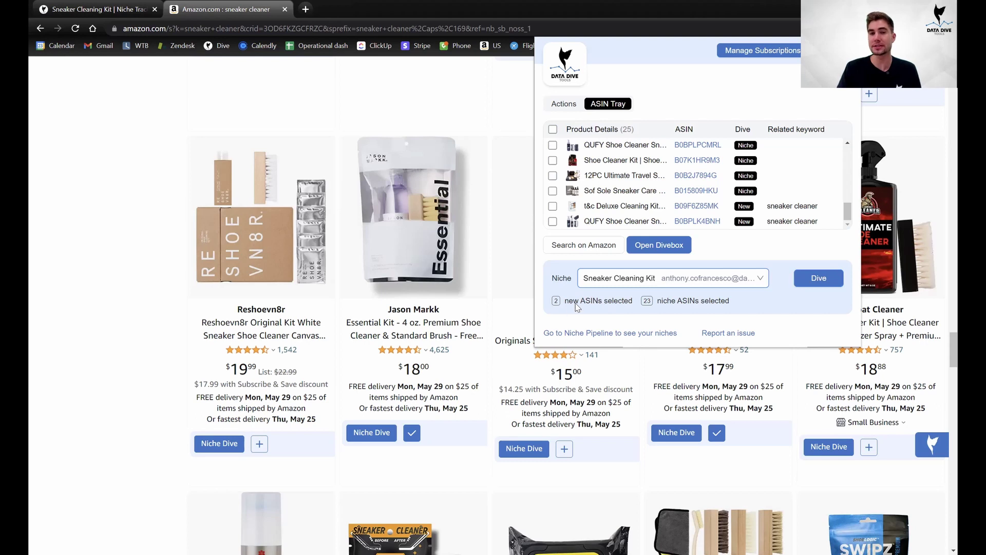
click(820, 281)
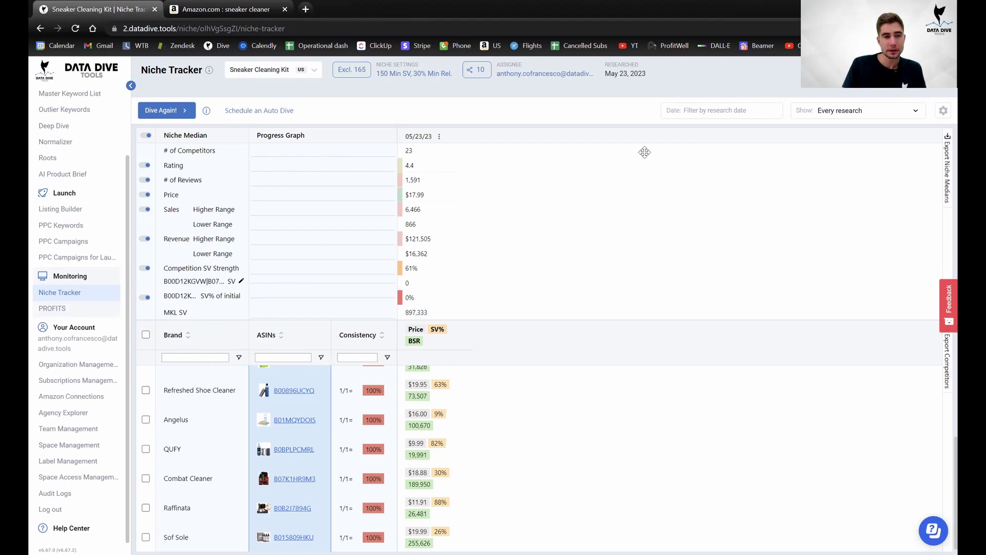
Load sales data for the Pink Miracle kit on the niche's Deep Dive page
key(alt+Left)
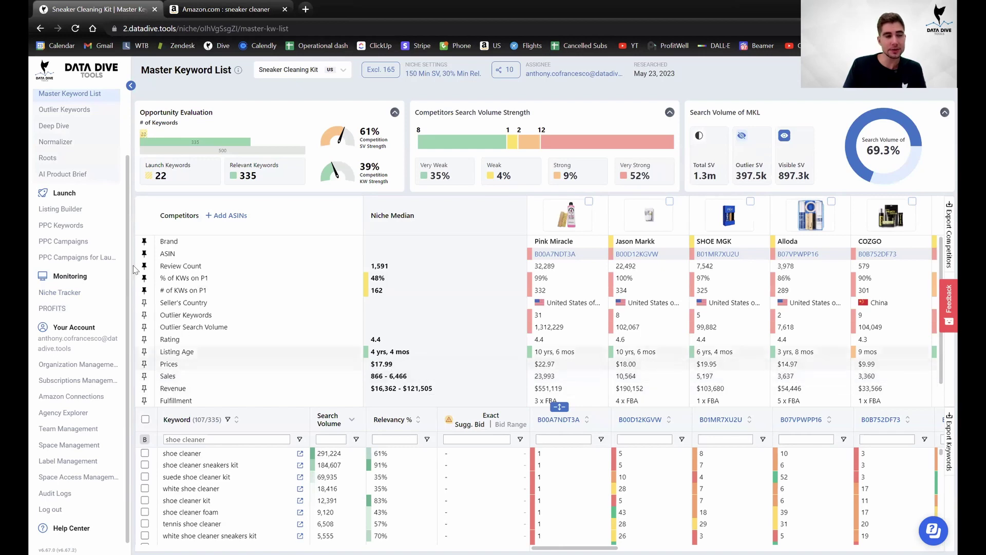
click(54, 127)
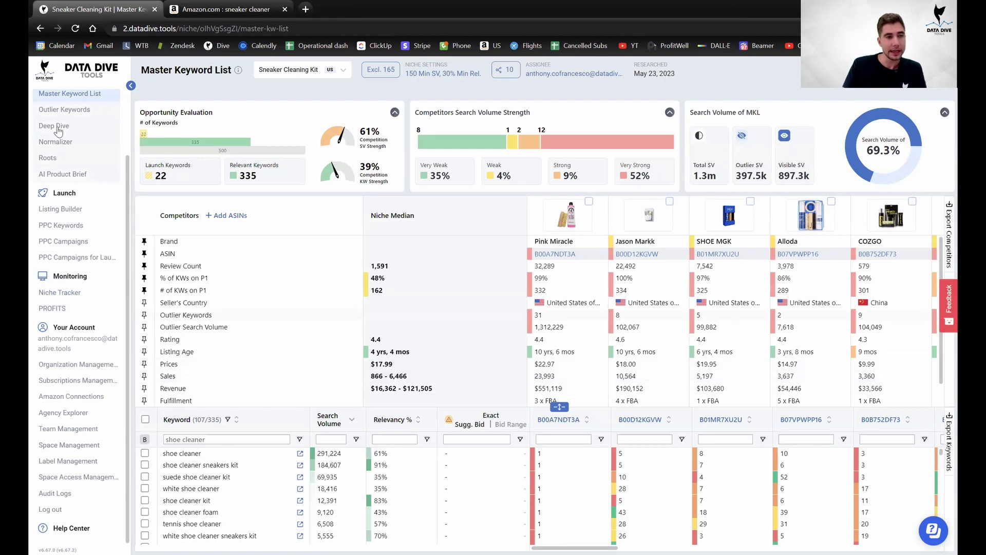
scroll(717, 368, down, 1)
scroll(717, 368, down, 4)
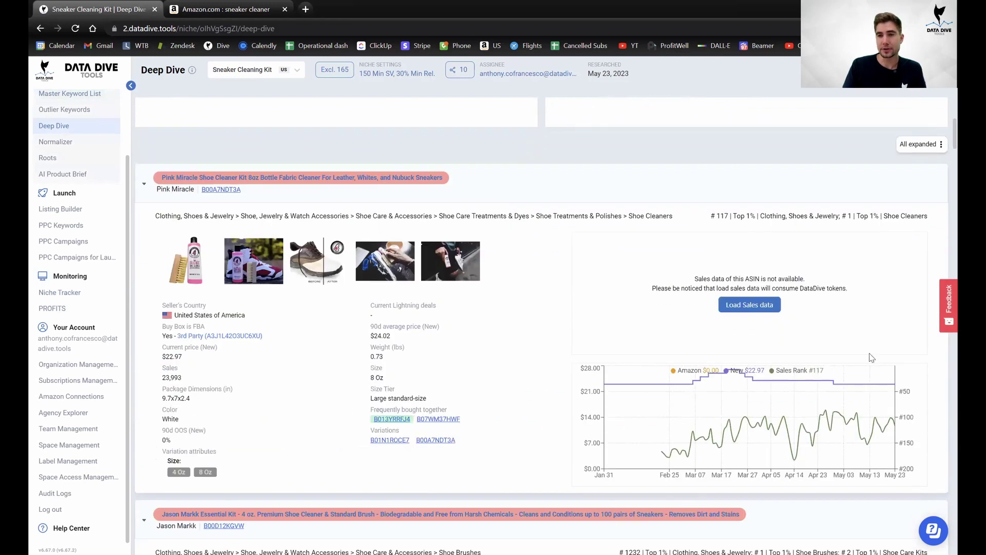
click(764, 307)
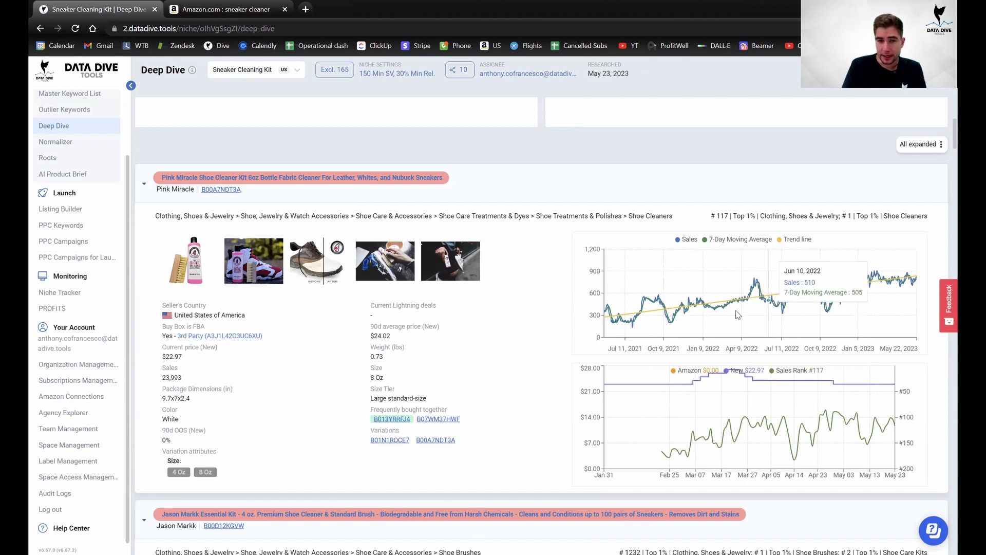
Review the loaded sales history, then return to the Master Keyword List
scroll(667, 308, down, 2)
scroll(591, 318, up, 2)
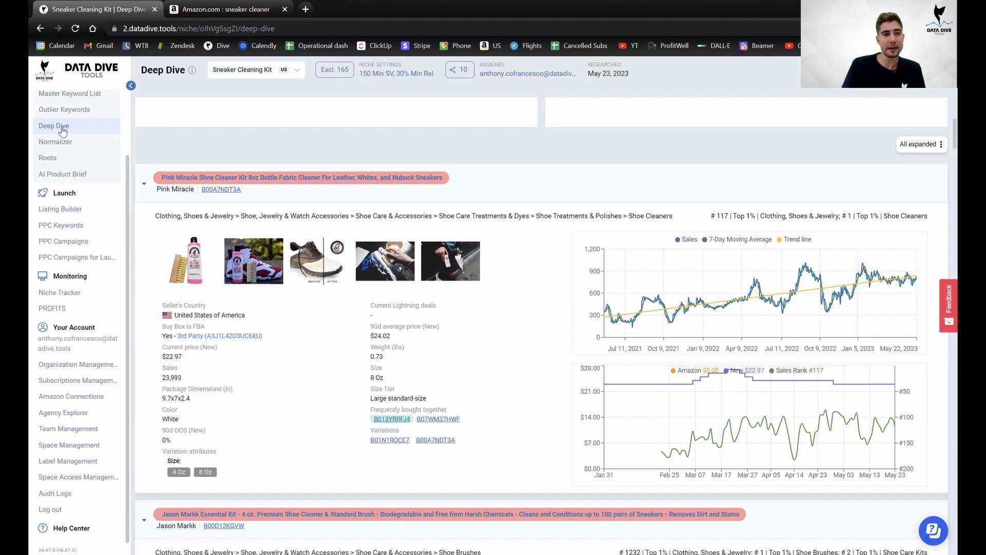
click(69, 93)
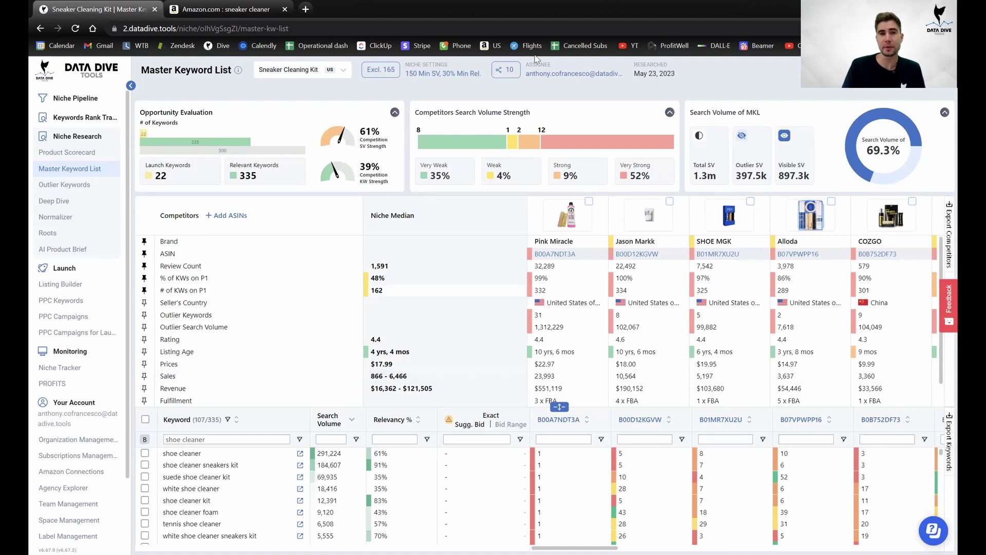
click(471, 81)
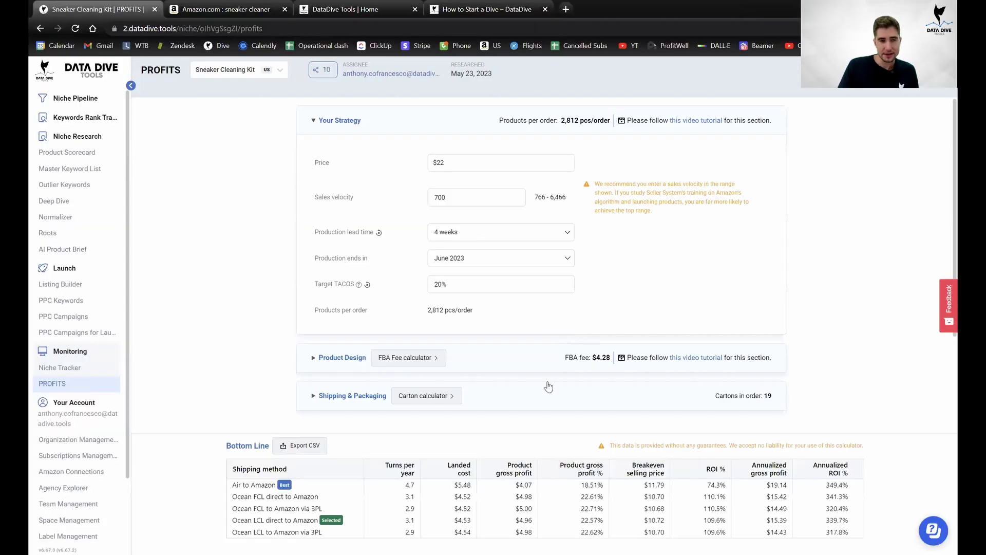
Expand the Production lead time dropdown in the Sneaker Cleaning Kit PROFITS calculator
click(501, 231)
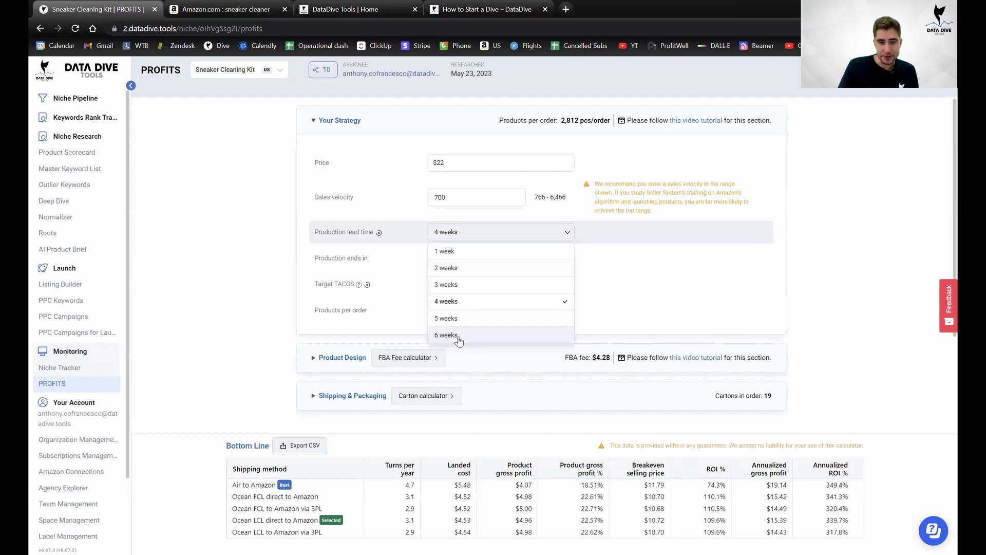